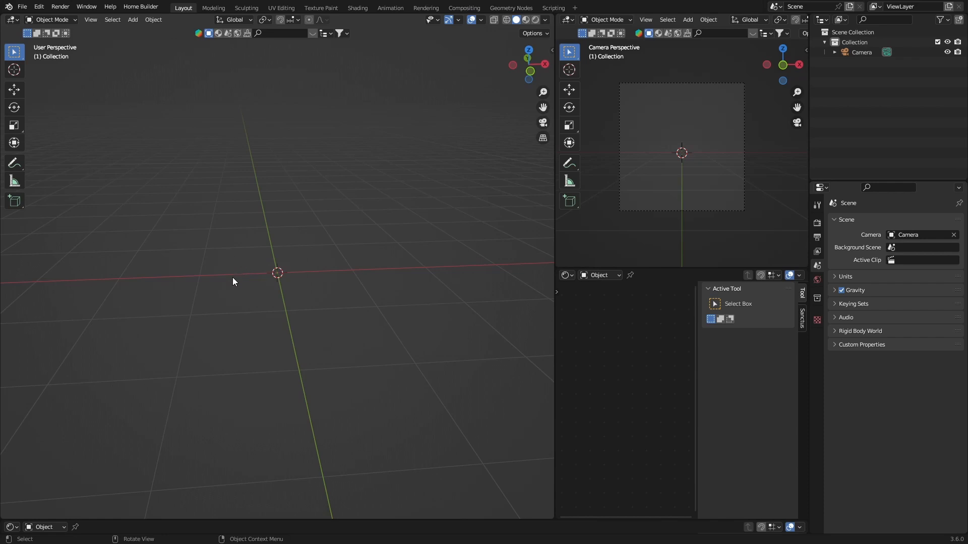
Step: Add a plane via Shift+A and scale it up to a large size
middle_drag(234, 281, 239, 278)
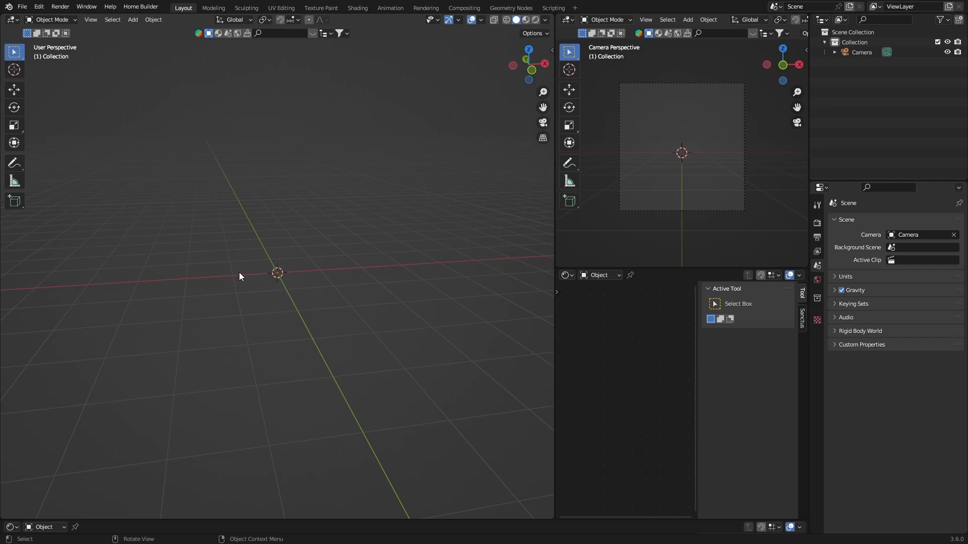
click(254, 231)
key(shift+a)
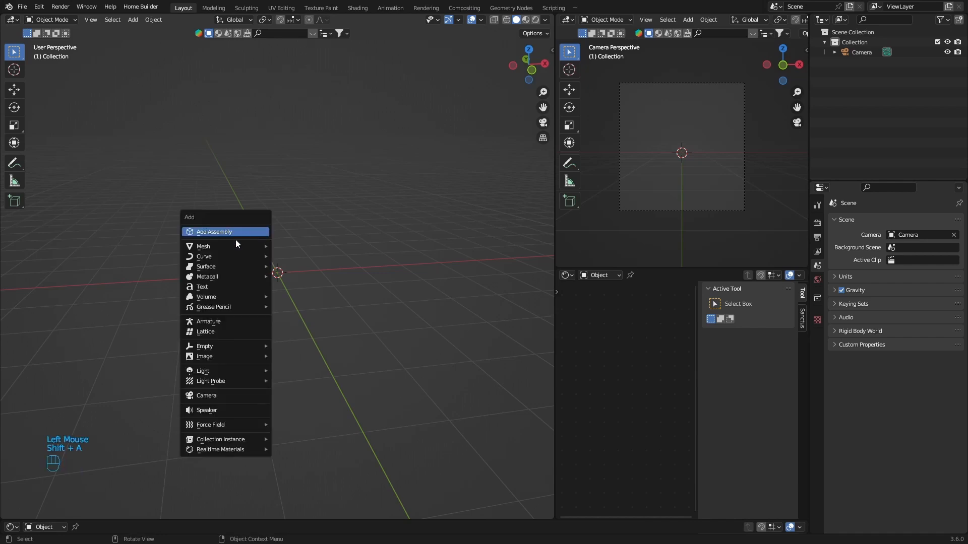
mouse_move(204, 246)
click(291, 246)
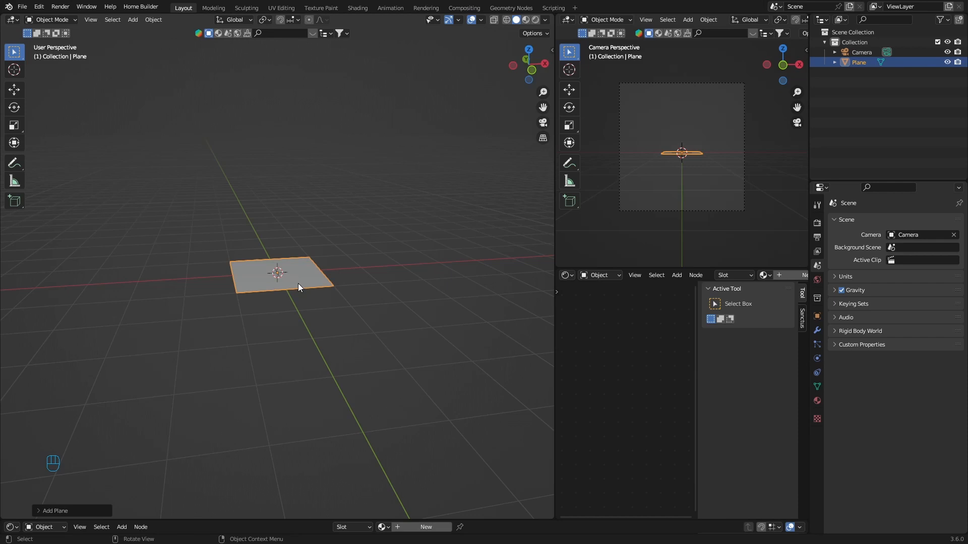
key(s)
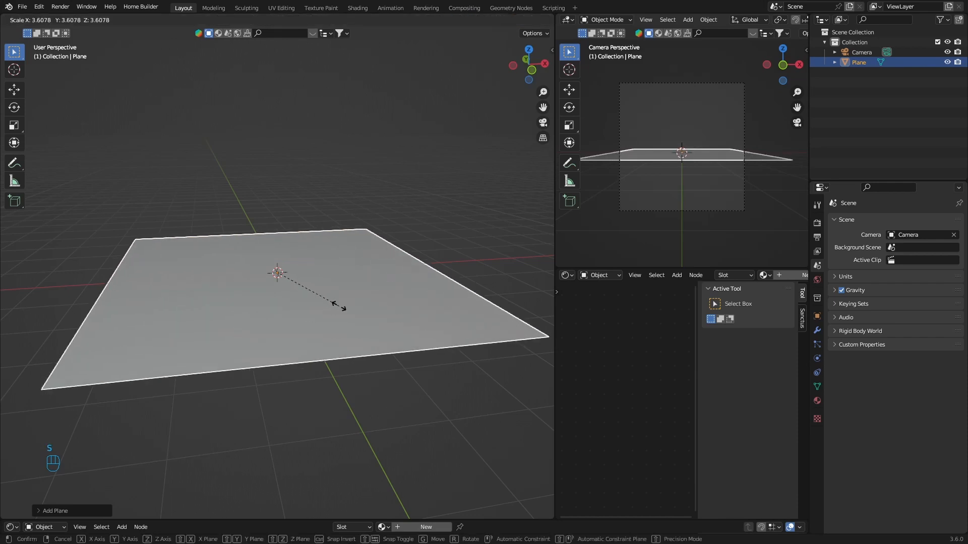
click(354, 306)
middle_drag(300, 312, 699, 253)
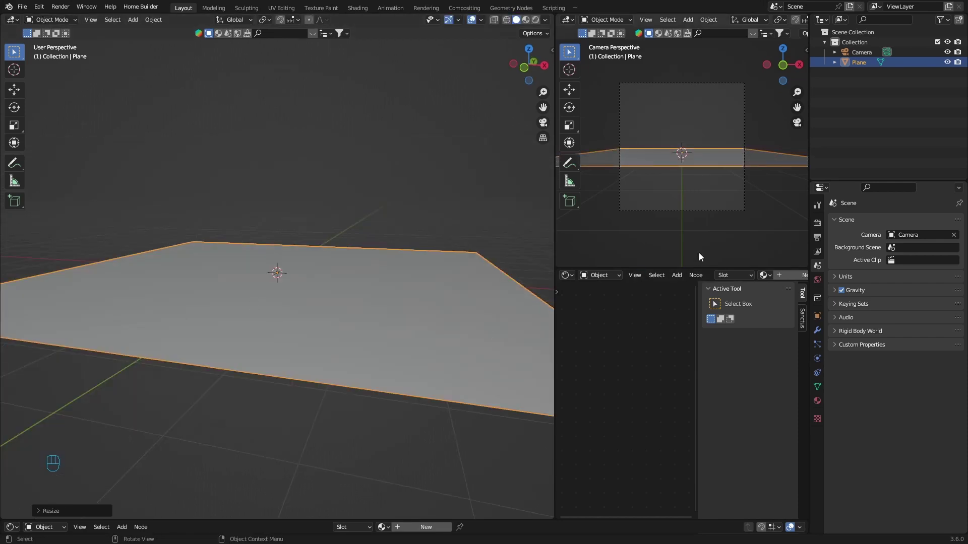
Step: Set the render engine to Eevee in Render Properties
click(817, 224)
click(894, 221)
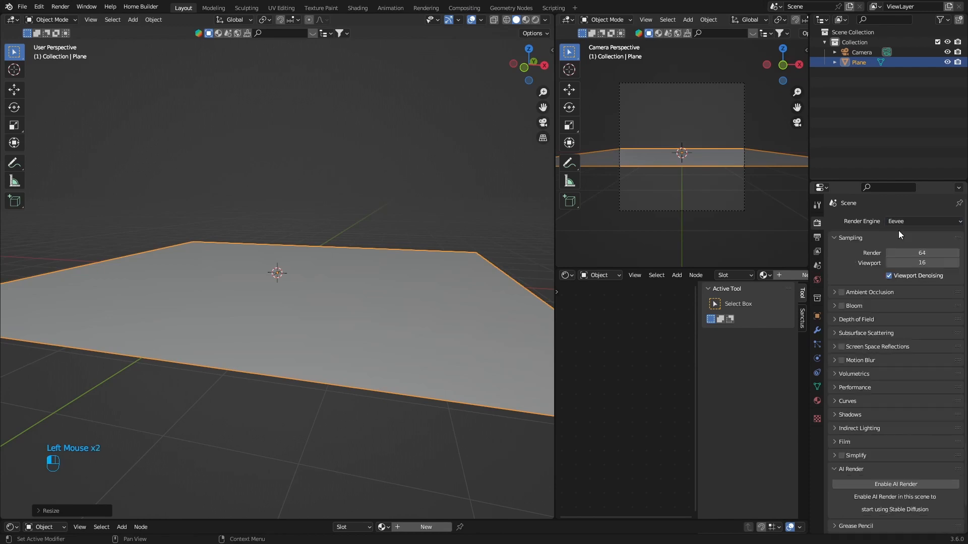
middle_drag(357, 282, 318, 299)
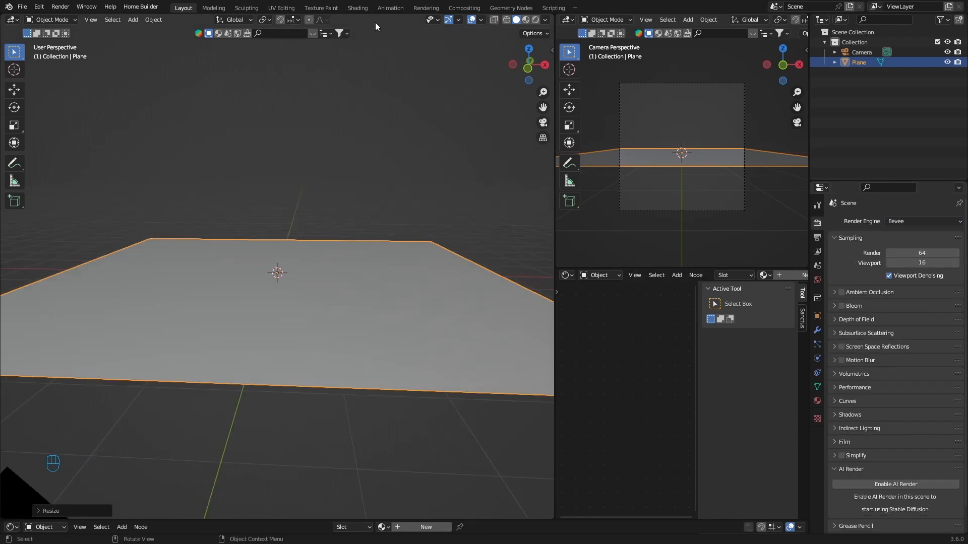
Step: Switch to the Shading workspace, create a new material for the plane and enlarge the node editor
click(355, 8)
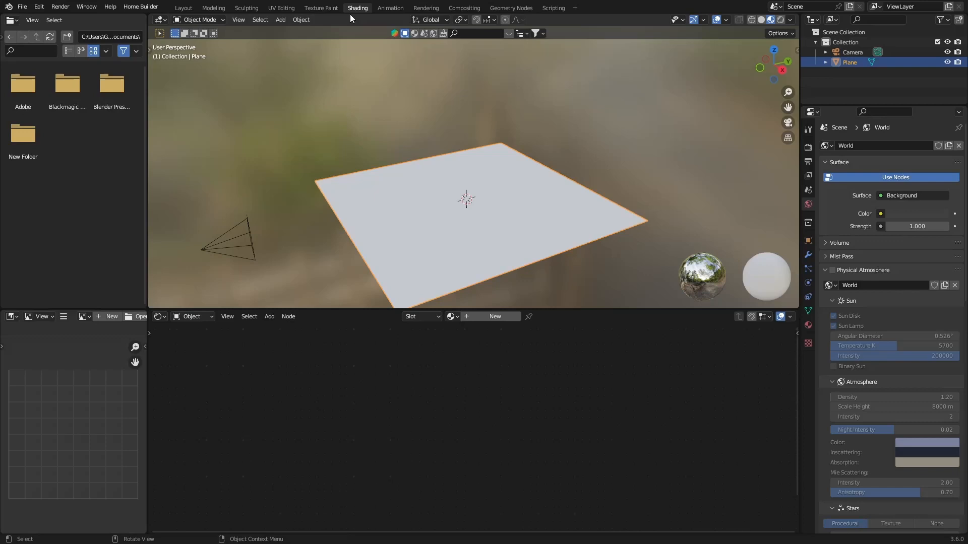
mouse_move(469, 256)
middle_down()
mouse_move(456, 238)
mouse_move(474, 267)
middle_up()
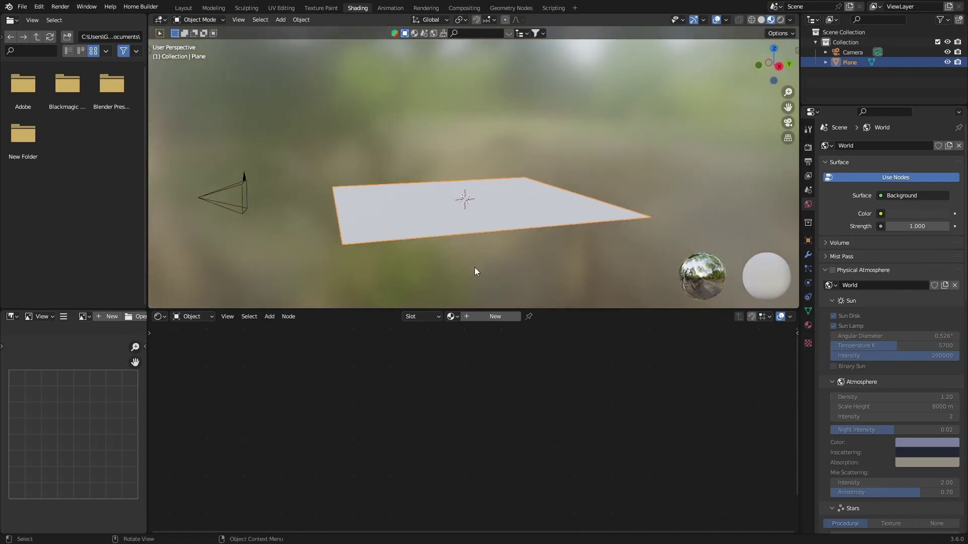
click(493, 316)
middle_drag(313, 401, 338, 403)
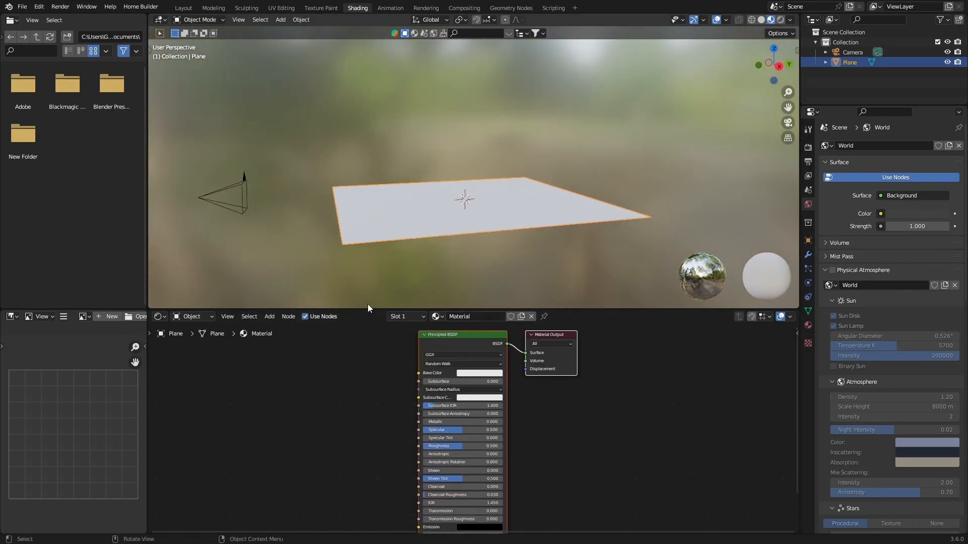
drag(364, 309, 364, 245)
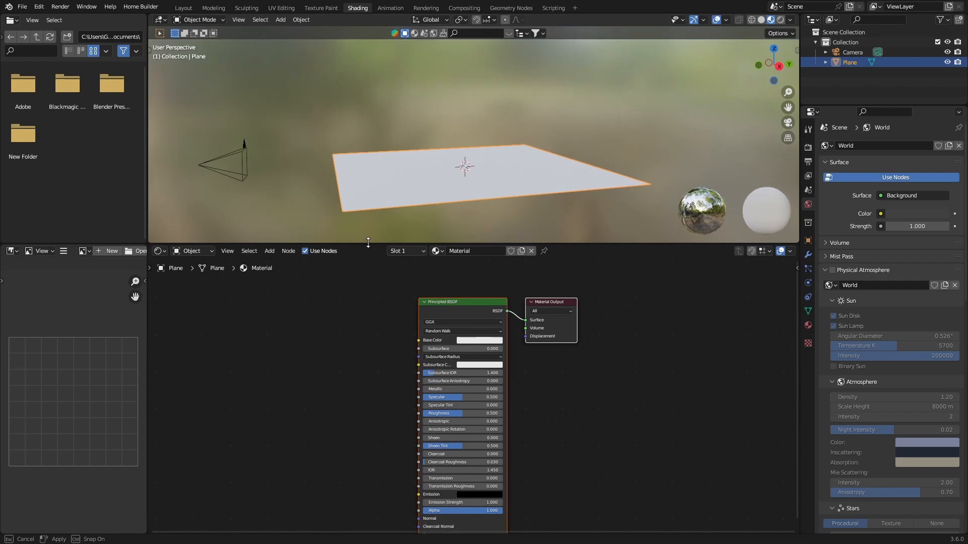
middle_drag(341, 186, 378, 198)
middle_drag(438, 312, 466, 293)
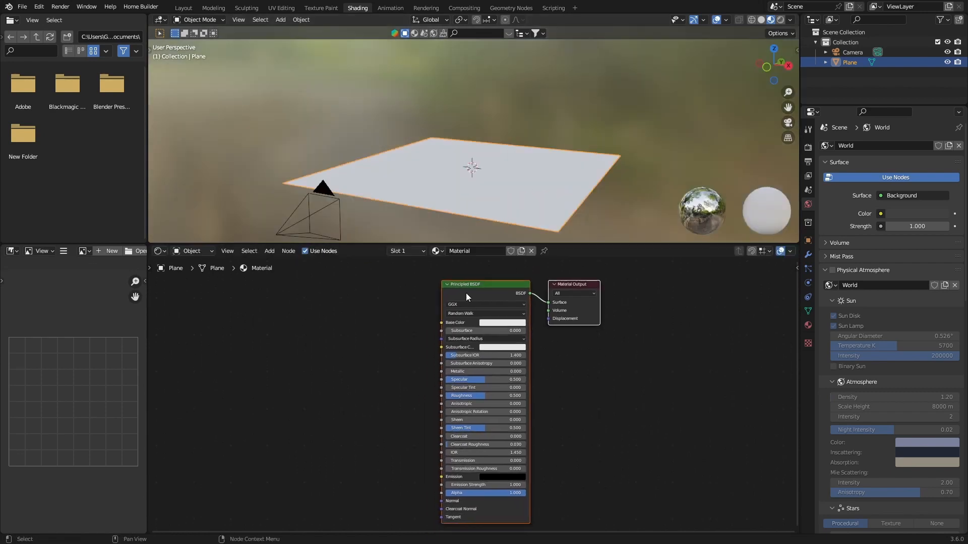
Step: Add a Bump node and connect its Normal output to the Principled BSDF Normal input
key(shift+a)
click(332, 388)
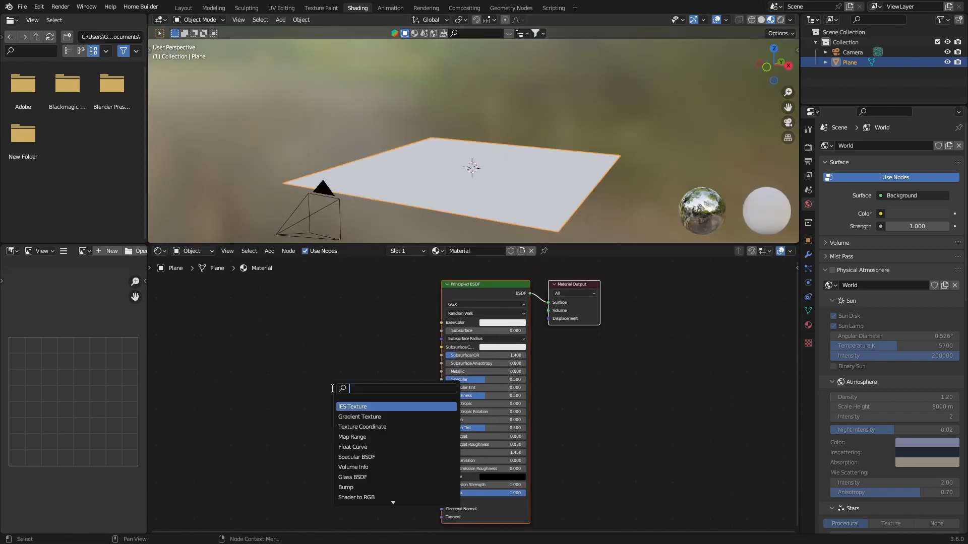
text(bump)
key(Return)
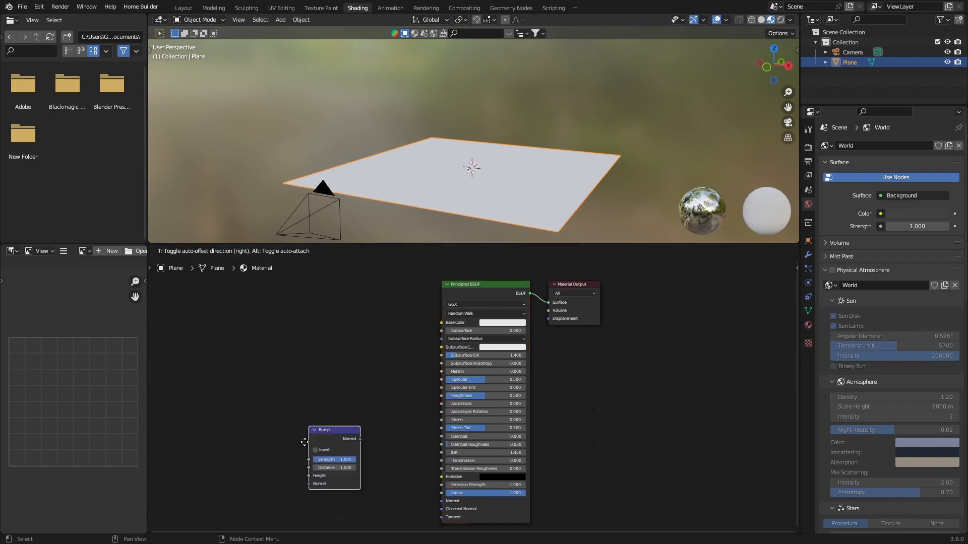
click(341, 444)
drag(376, 449, 441, 501)
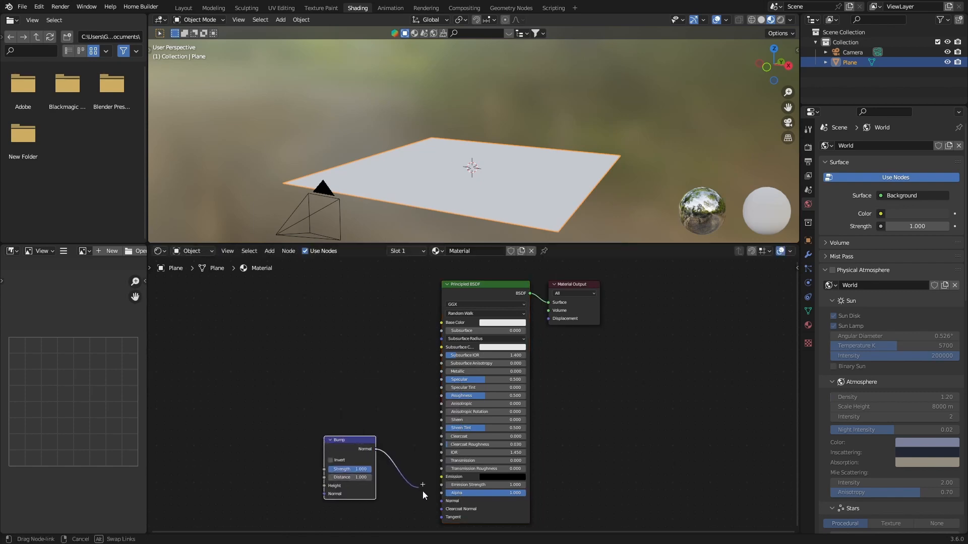
Step: Add a Musgrave Texture node and connect its Height to the Bump node's Height input
key(shift+a)
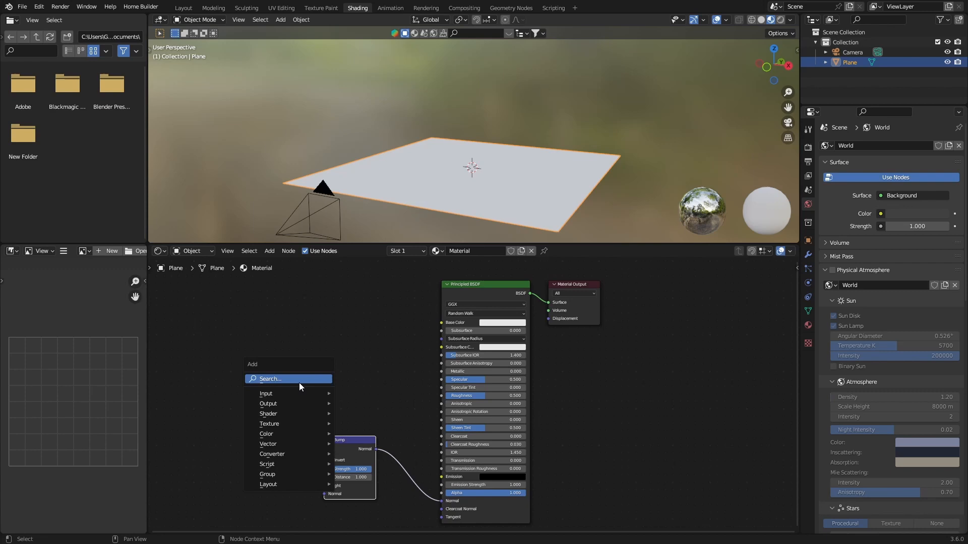
click(299, 382)
text(mu)
key(Return)
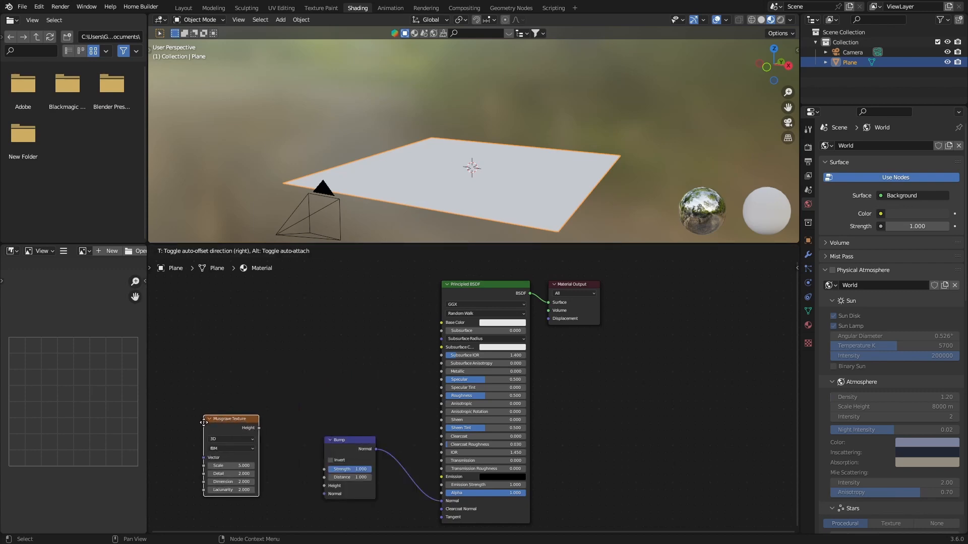
click(202, 422)
drag(259, 428, 320, 482)
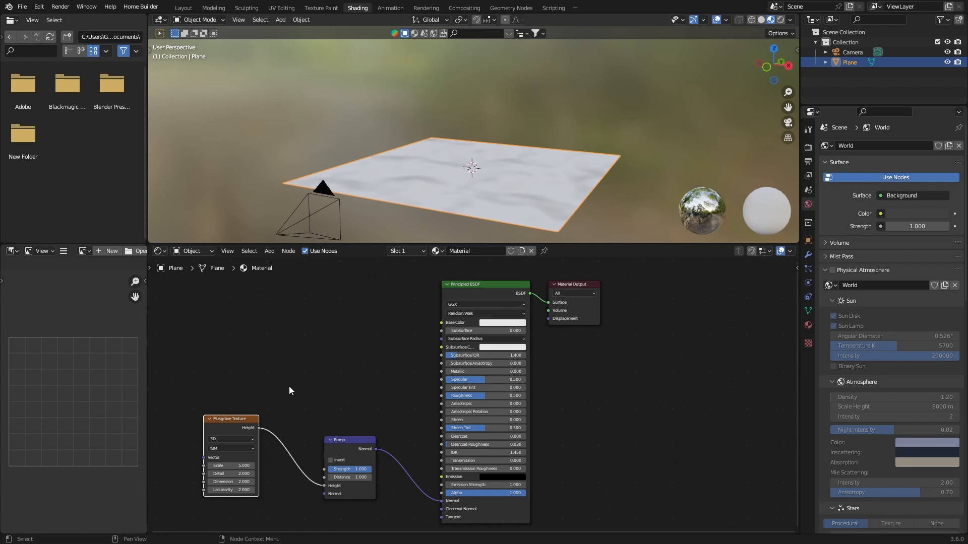
middle_drag(373, 346, 411, 336)
Step: Reposition the Musgrave node and add Texture Coordinate and Mapping nodes with Ctrl+T
key(g)
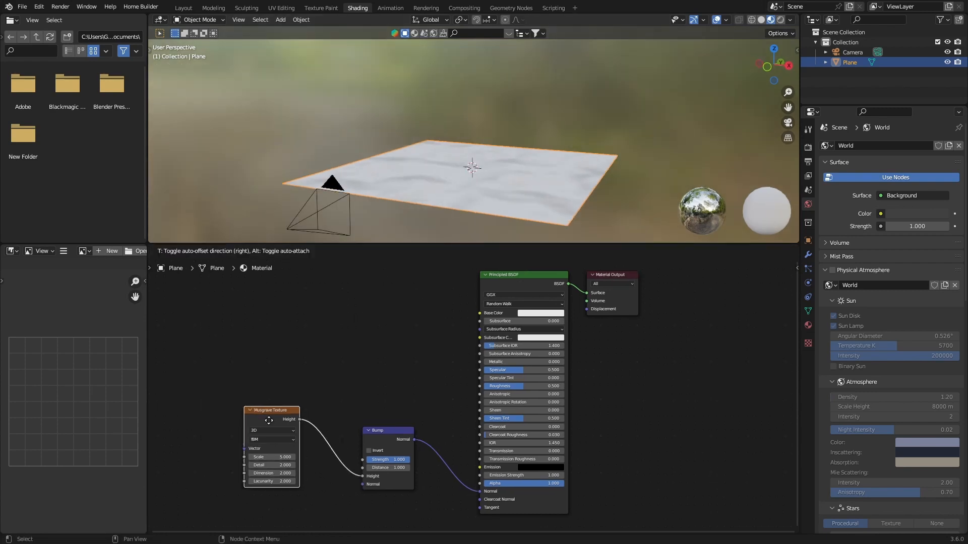
click(287, 425)
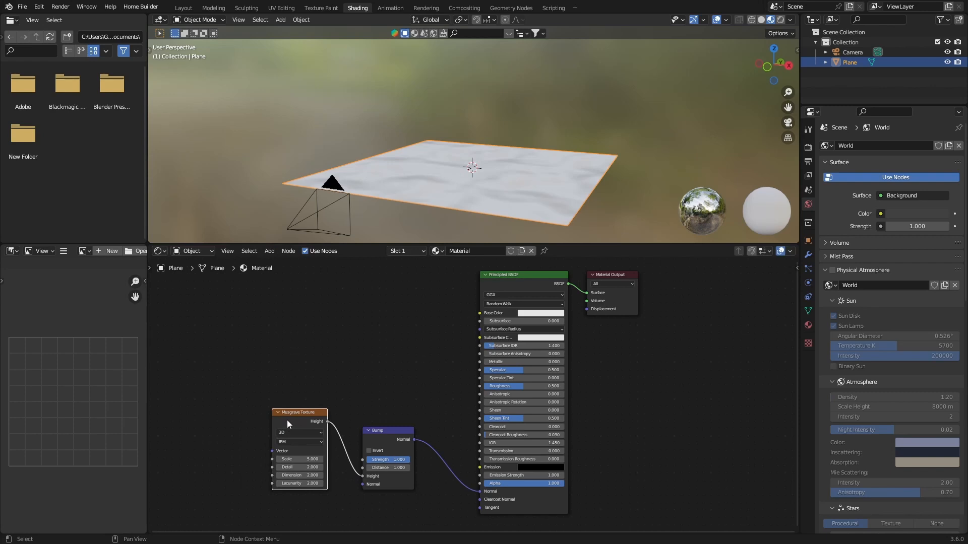
key(ctrl+t)
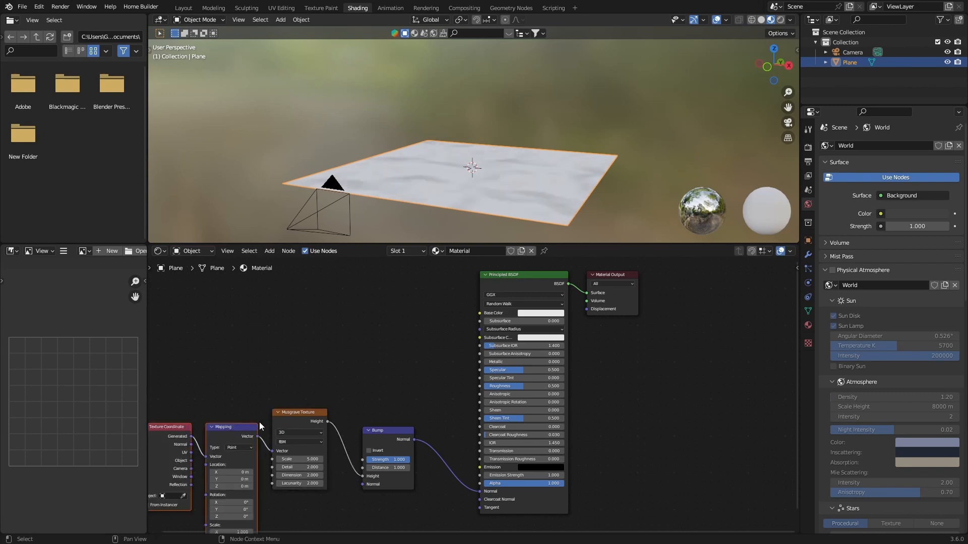
middle_drag(205, 392, 229, 375)
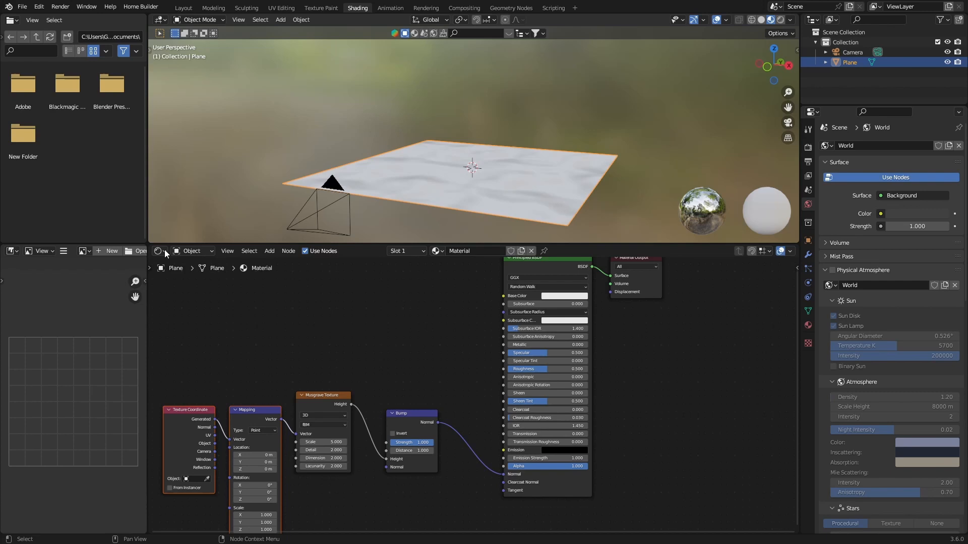
Step: In Preferences > Add-ons, search 'node' to show Node Wrangler's details and check the save options
click(38, 7)
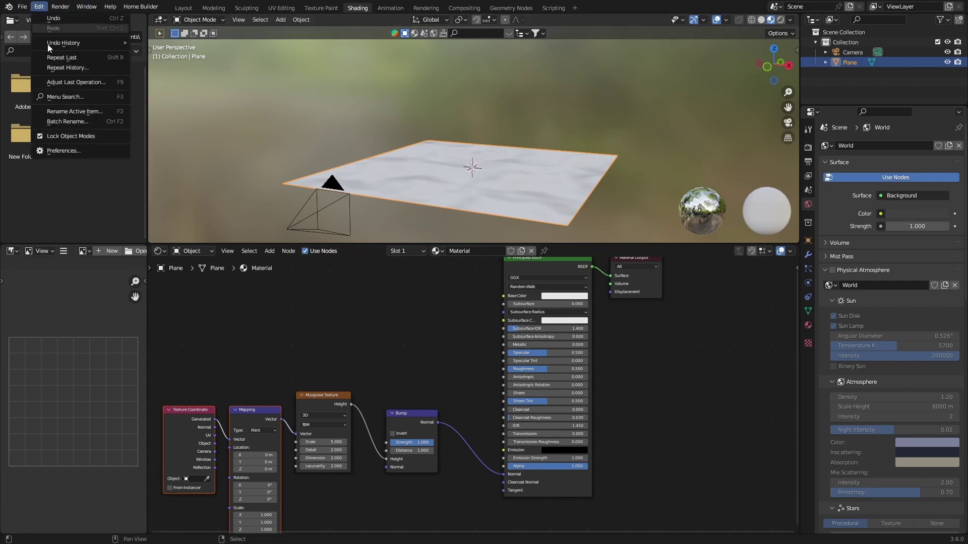
click(59, 152)
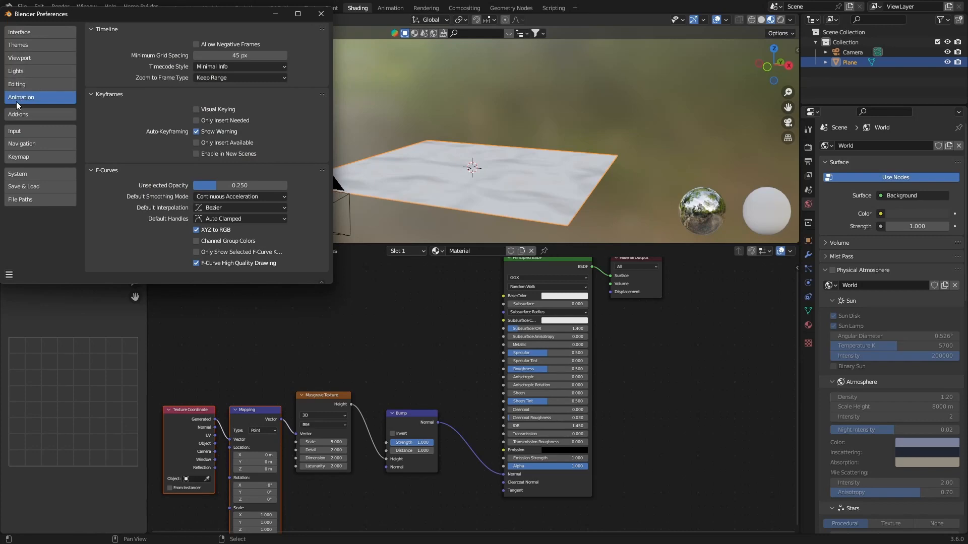
click(25, 121)
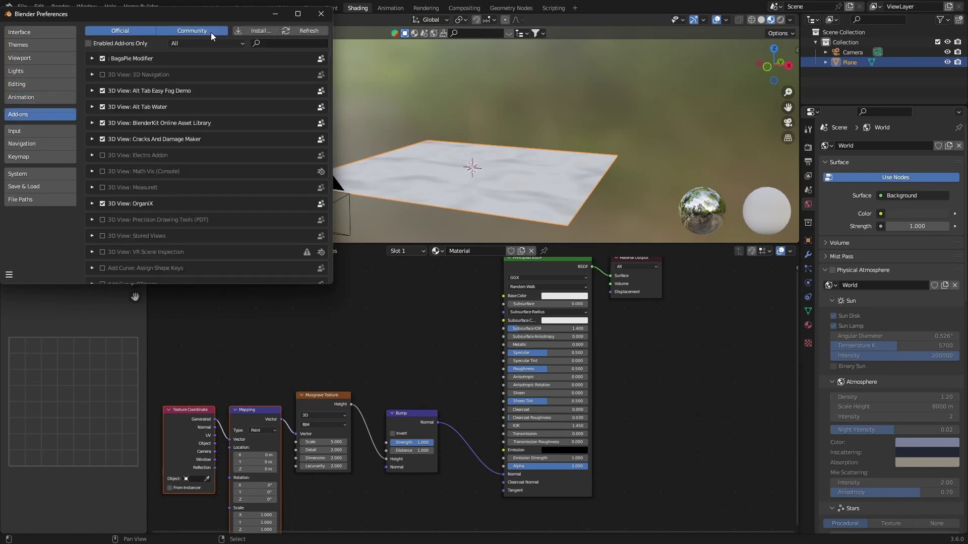
click(263, 43)
text(node)
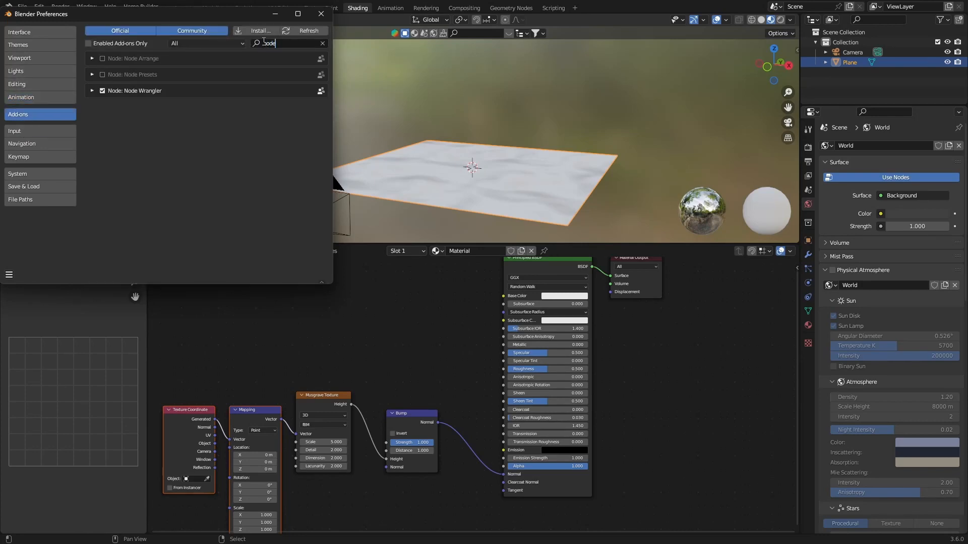
click(93, 92)
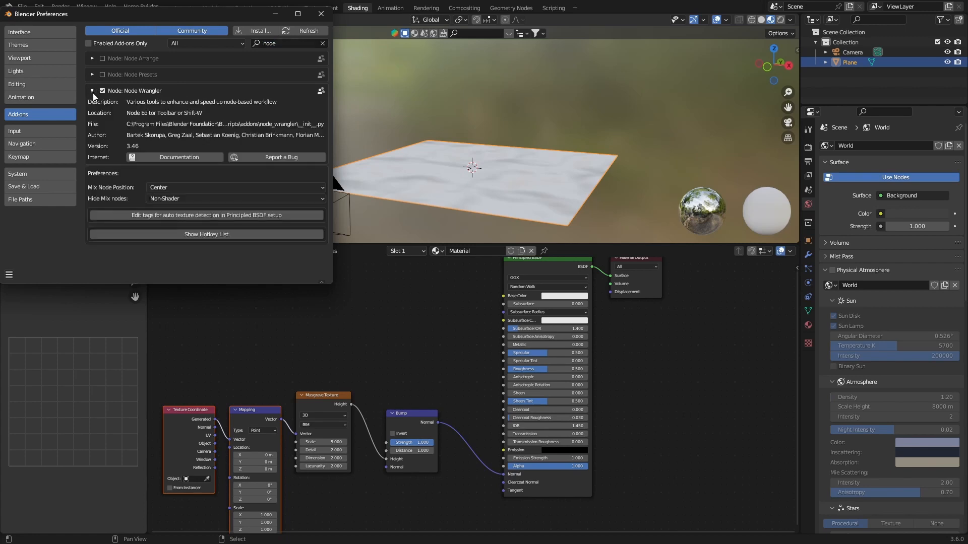
click(9, 275)
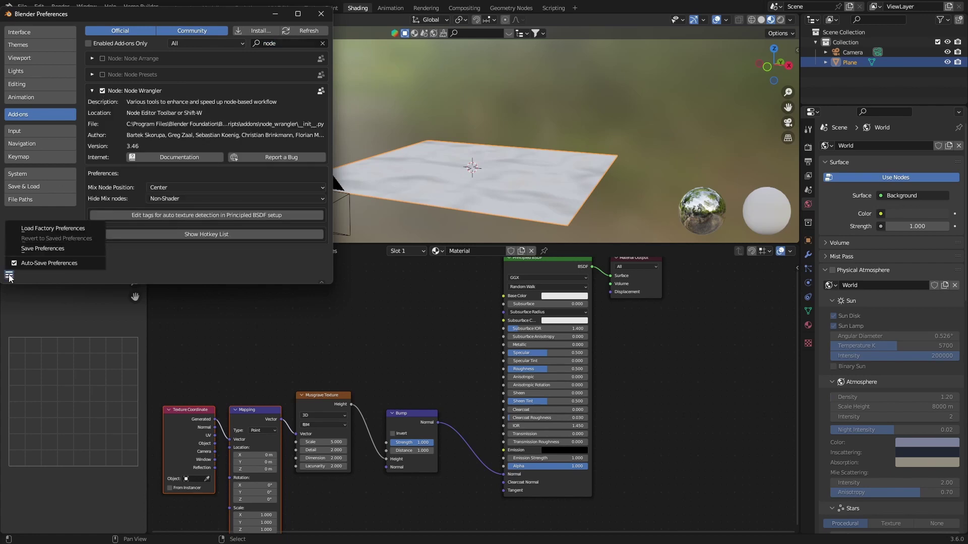
click(44, 250)
Step: Close Preferences and raise the Musgrave texture Scale to about 39.8 for a finer pattern
click(320, 13)
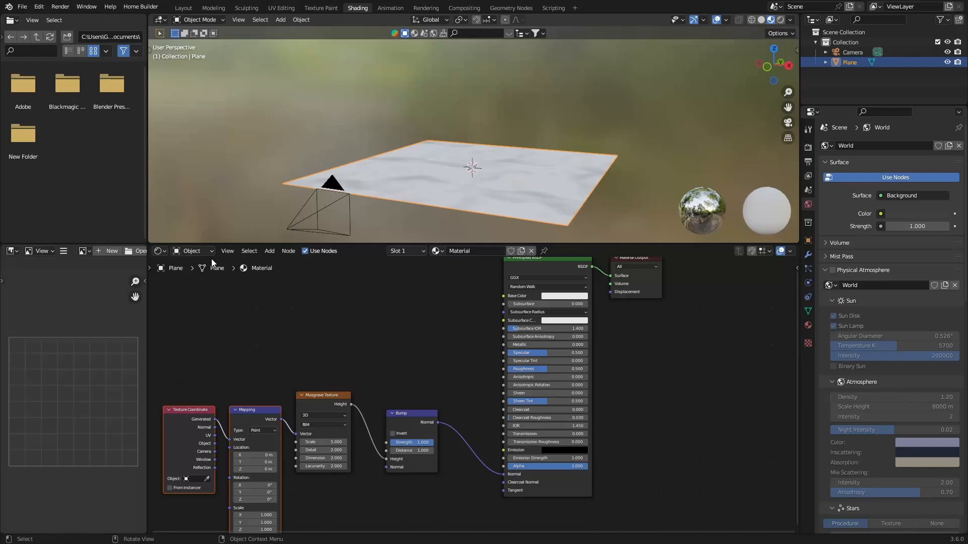
middle_drag(221, 311, 257, 298)
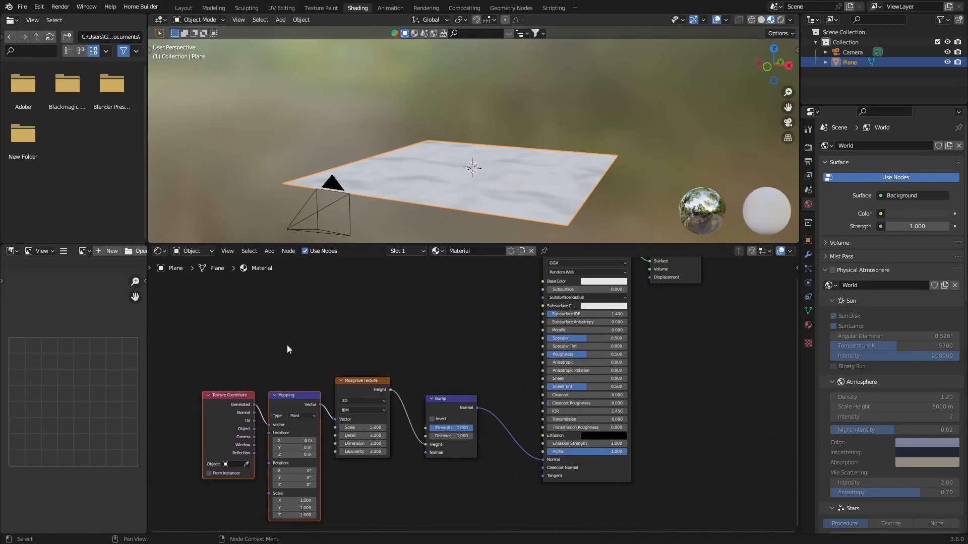
drag(355, 428, 484, 427)
mouse_move(489, 182)
middle_down()
mouse_move(433, 190)
mouse_move(425, 170)
middle_up()
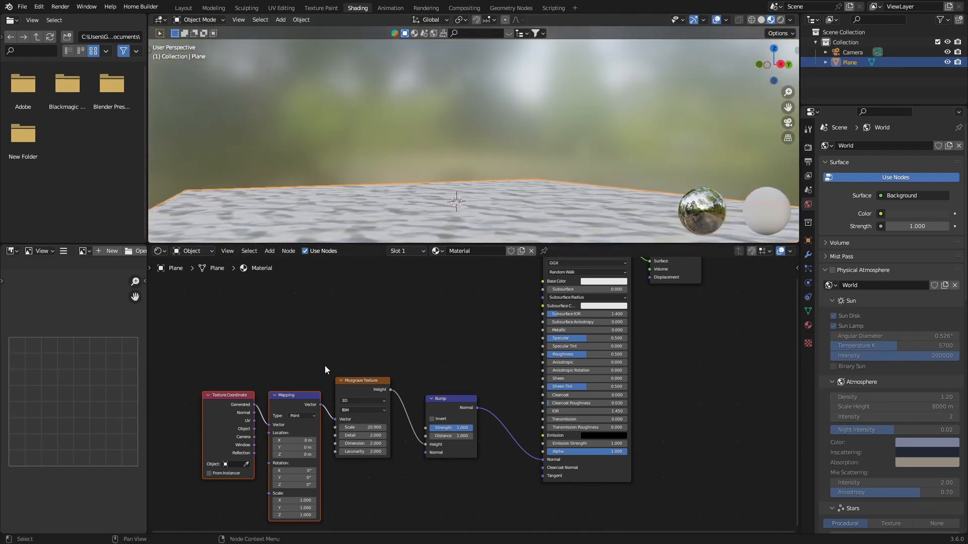
drag(382, 427, 488, 428)
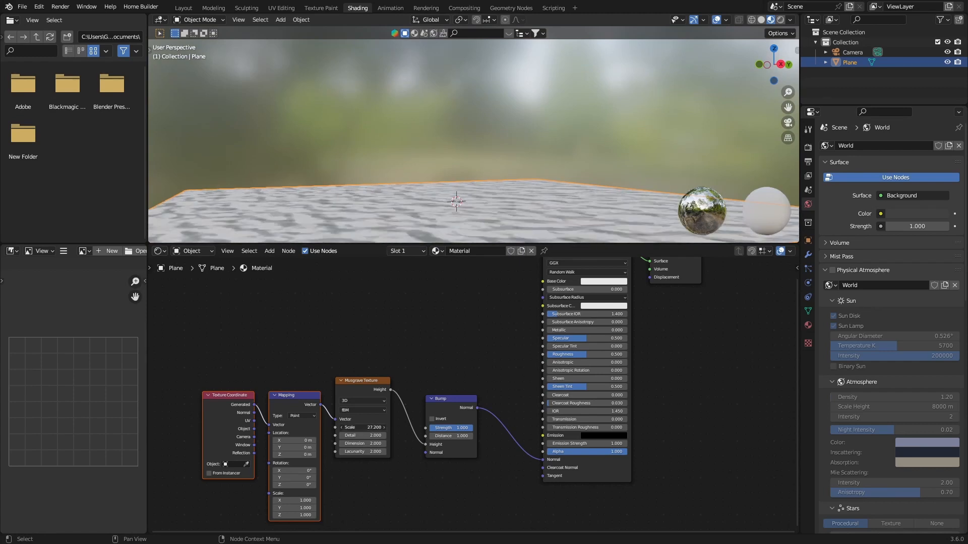
drag(364, 427, 394, 428)
middle_drag(367, 202, 240, 208)
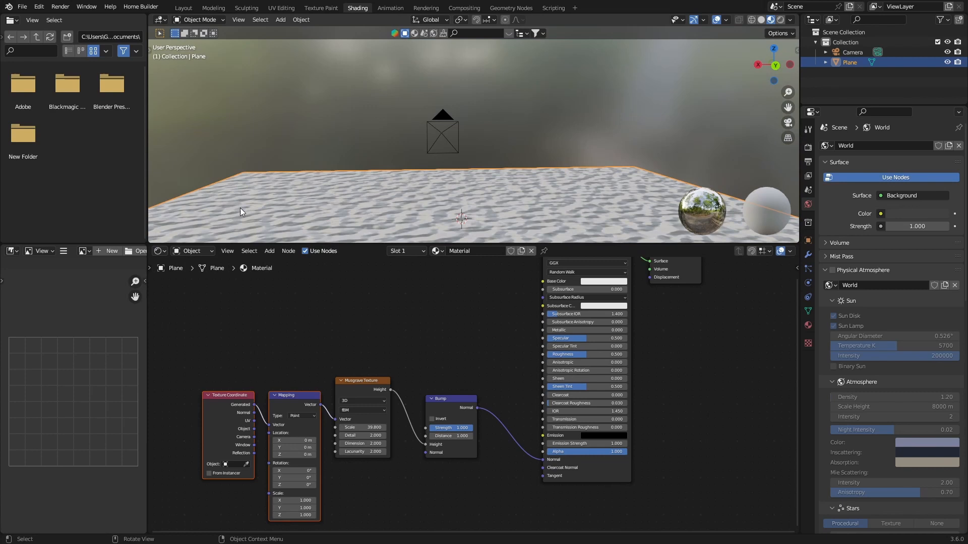
scroll(263, 152, down, 3)
mouse_move(262, 152)
middle_down()
mouse_move(469, 150)
mouse_move(446, 158)
middle_up()
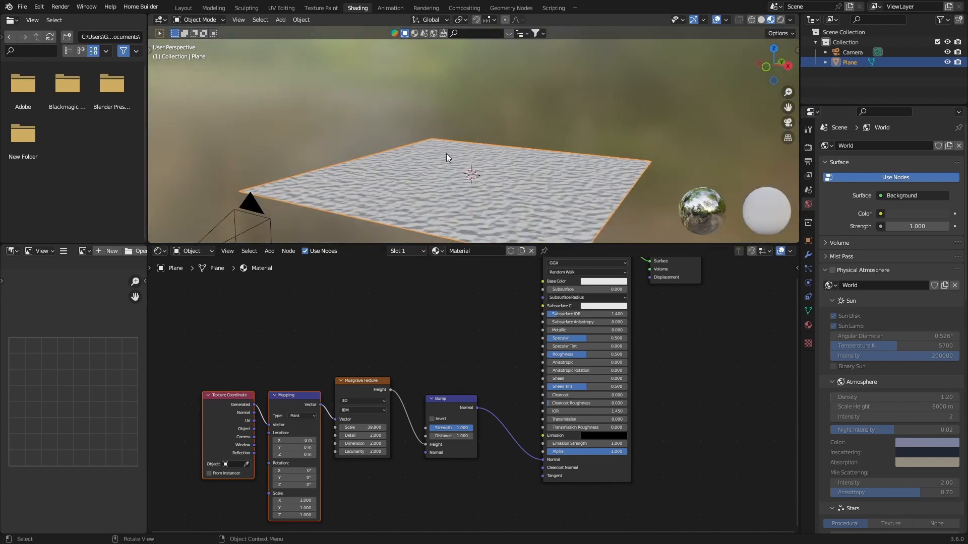
Step: Lower the BSDF Roughness, set Musgrave Dimension to 0 and Lacunarity to 2.5
drag(586, 354, 562, 355)
drag(363, 443, 340, 444)
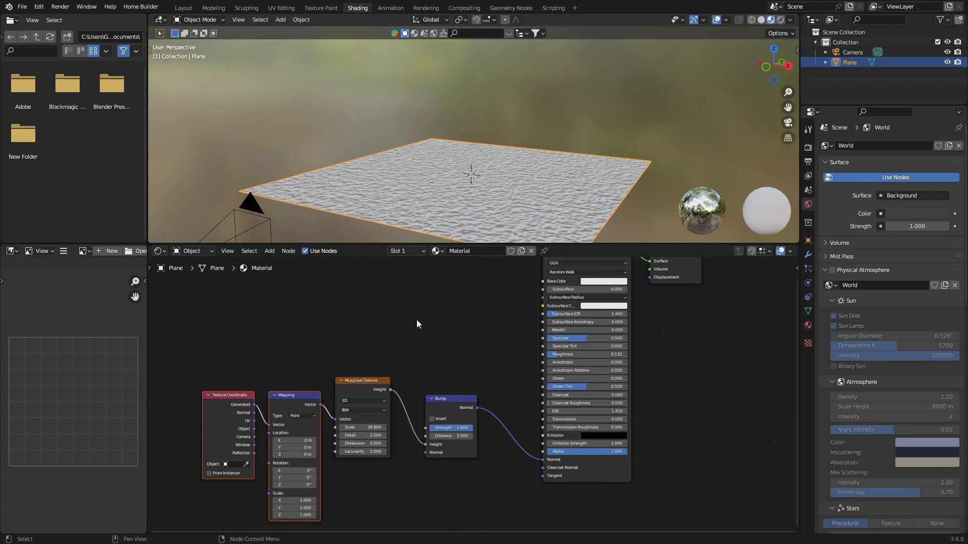
scroll(467, 183, up, 4)
middle_drag(454, 206, 463, 189)
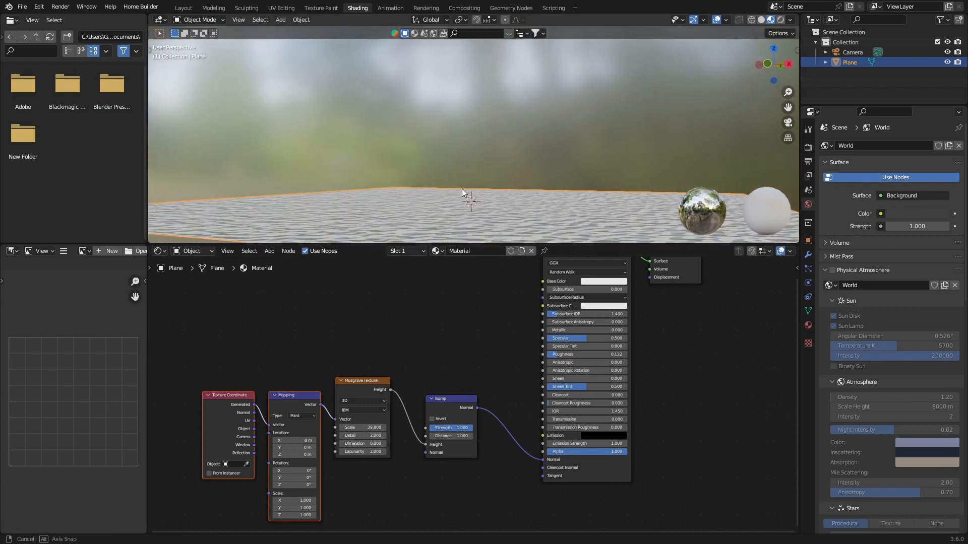
drag(356, 452, 394, 451)
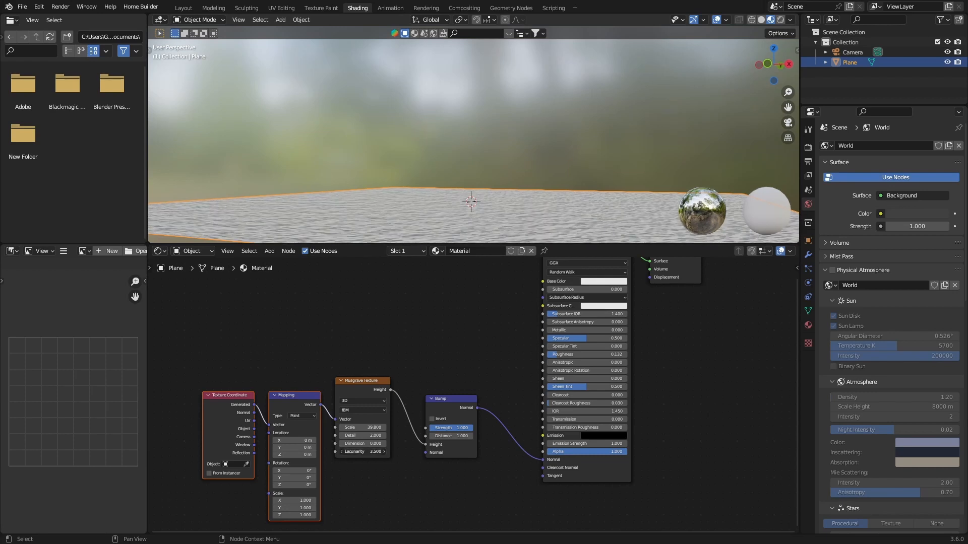
double_click(363, 452)
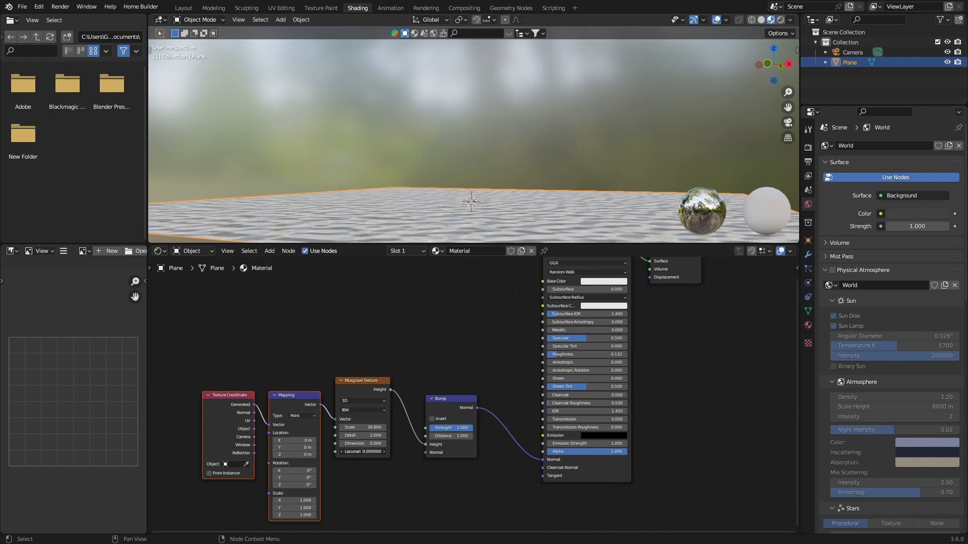
key(Return)
drag(363, 451, 368, 451)
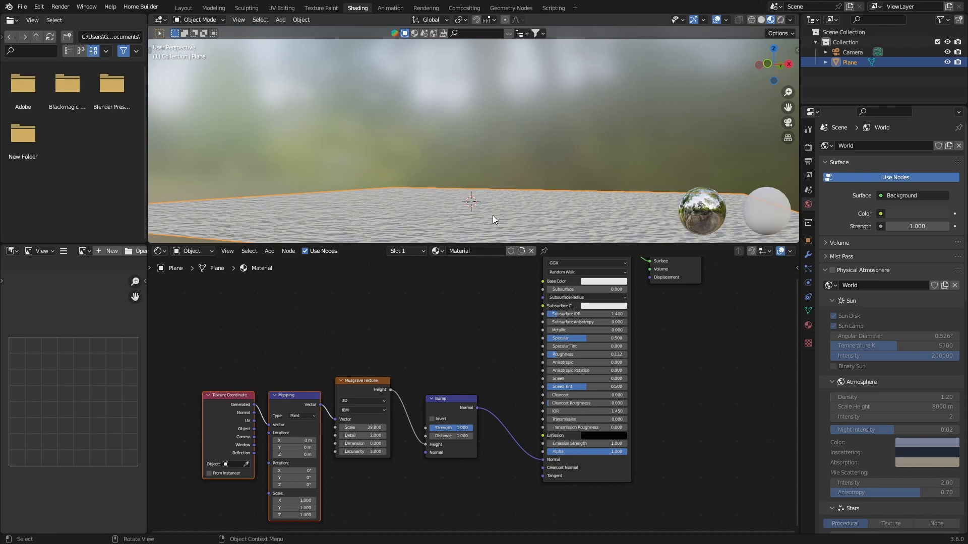
mouse_move(492, 216)
middle_down()
mouse_move(410, 220)
mouse_move(465, 220)
mouse_move(446, 227)
middle_up()
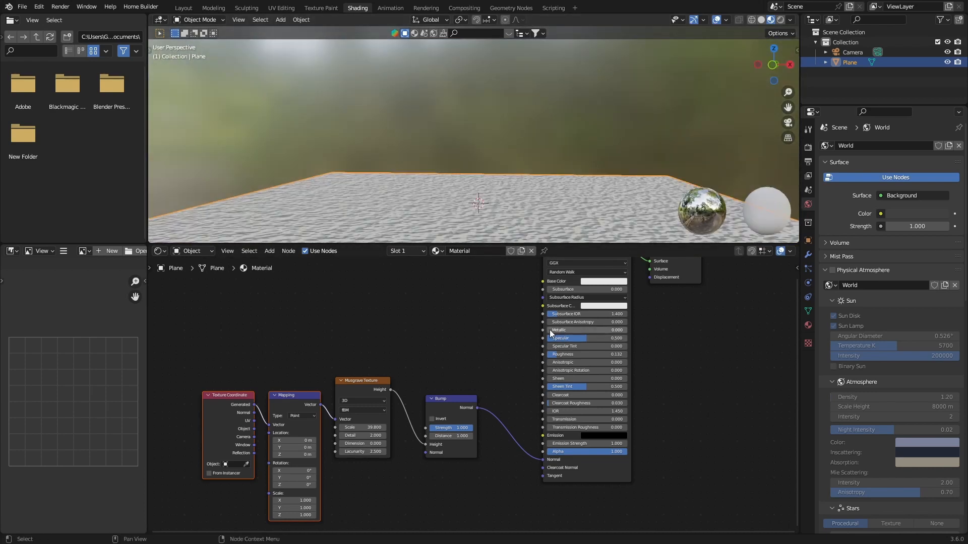
Step: Raise Metallic to about 0.84 and soften the Bump Strength to about 0.28
drag(550, 330, 613, 329)
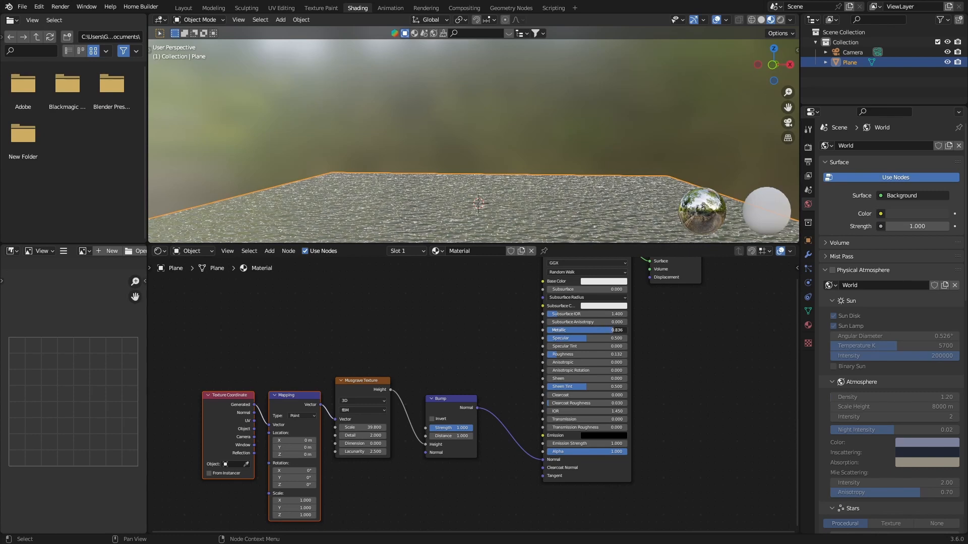
middle_drag(426, 188, 479, 346)
drag(461, 427, 443, 428)
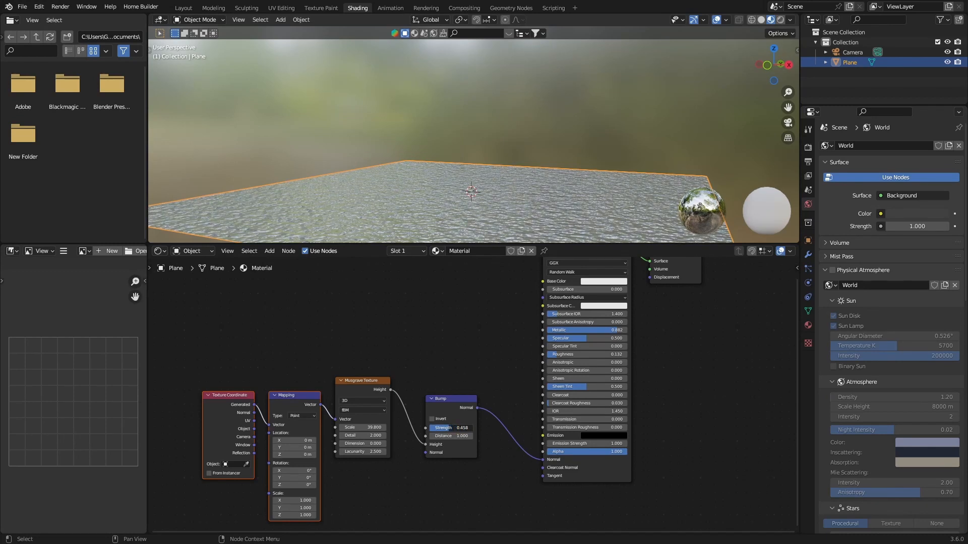
Step: Switch the viewport to rendered shading with Scene World lighting turned off
click(779, 20)
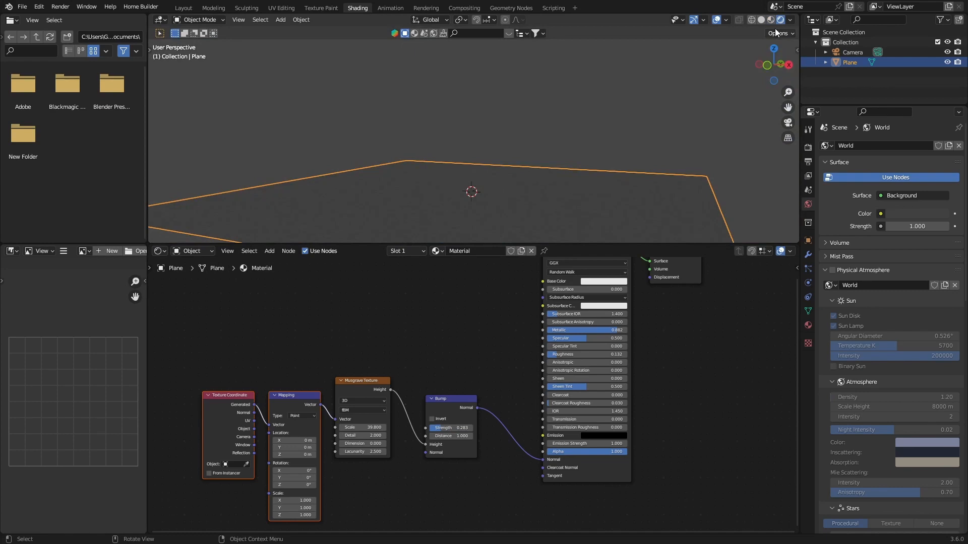
click(790, 19)
click(732, 79)
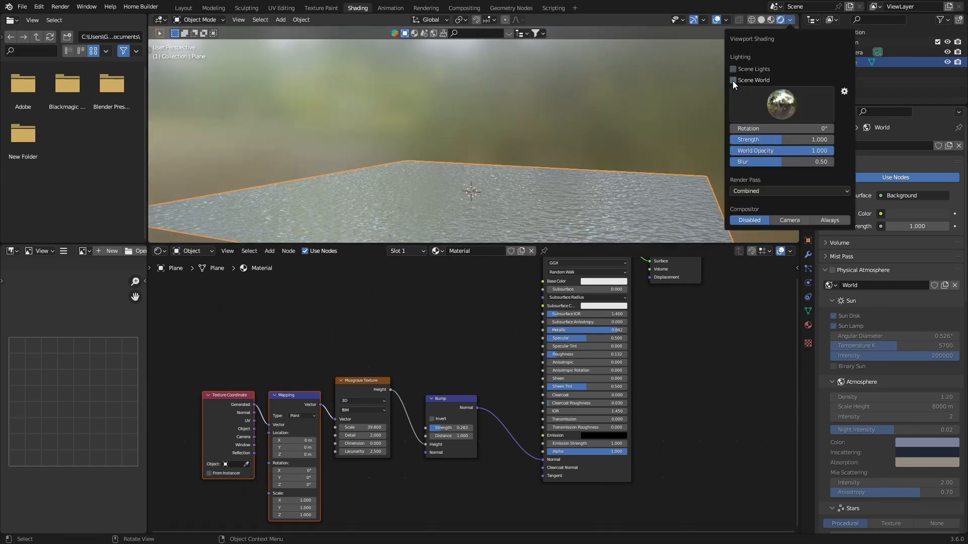
Step: Choose a built-in preview HDRI, then swap to a brighter hazy-sky one
click(787, 20)
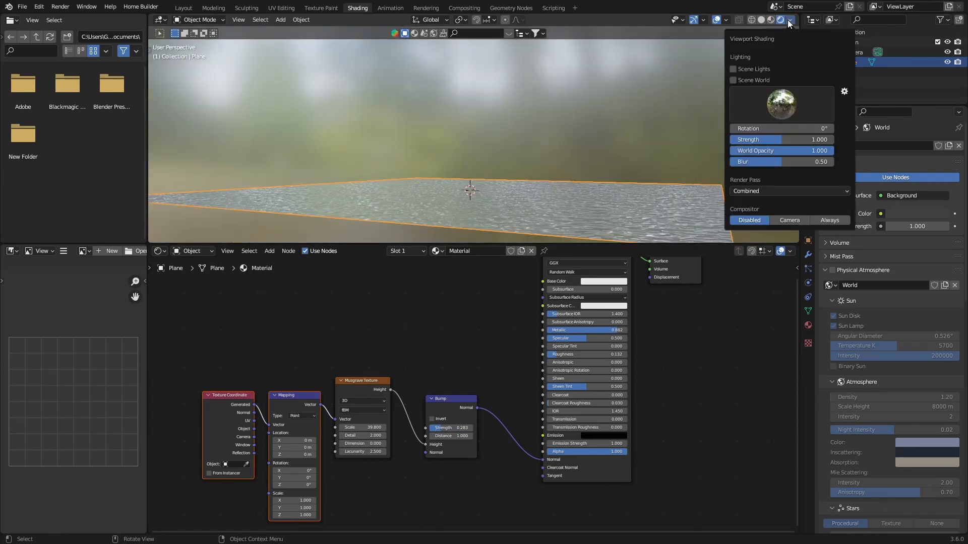
click(749, 100)
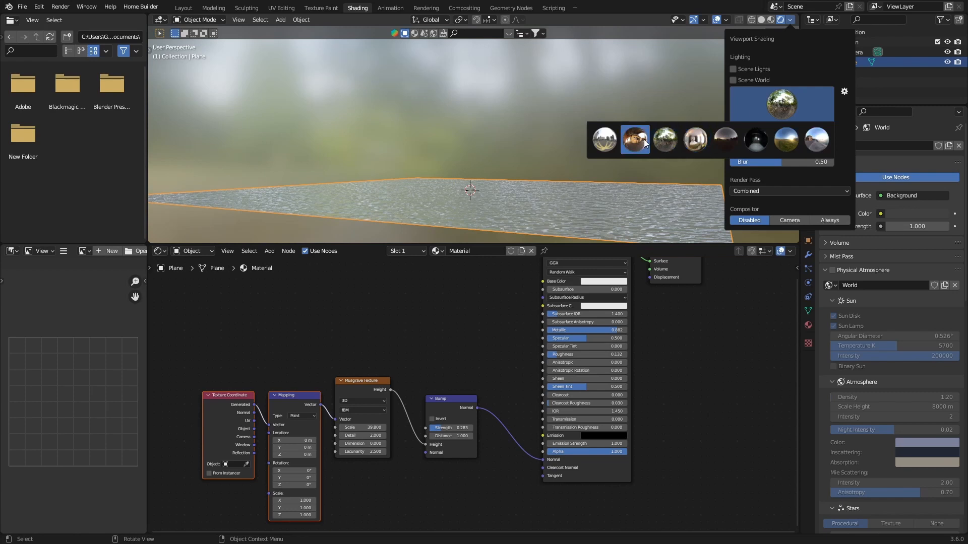
click(611, 141)
click(786, 112)
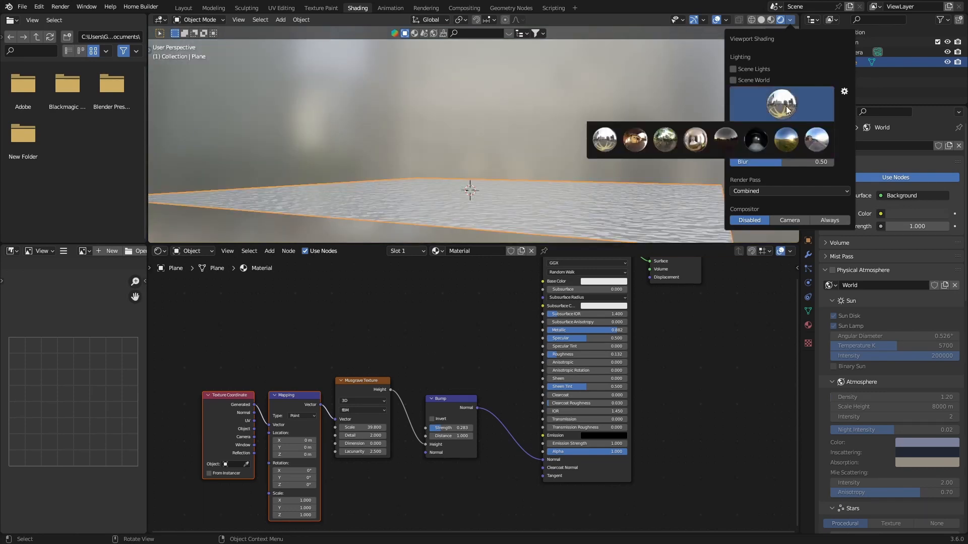
click(784, 144)
mouse_move(533, 146)
middle_down()
mouse_move(540, 170)
mouse_move(259, 174)
middle_up()
scroll(294, 156, down, 1)
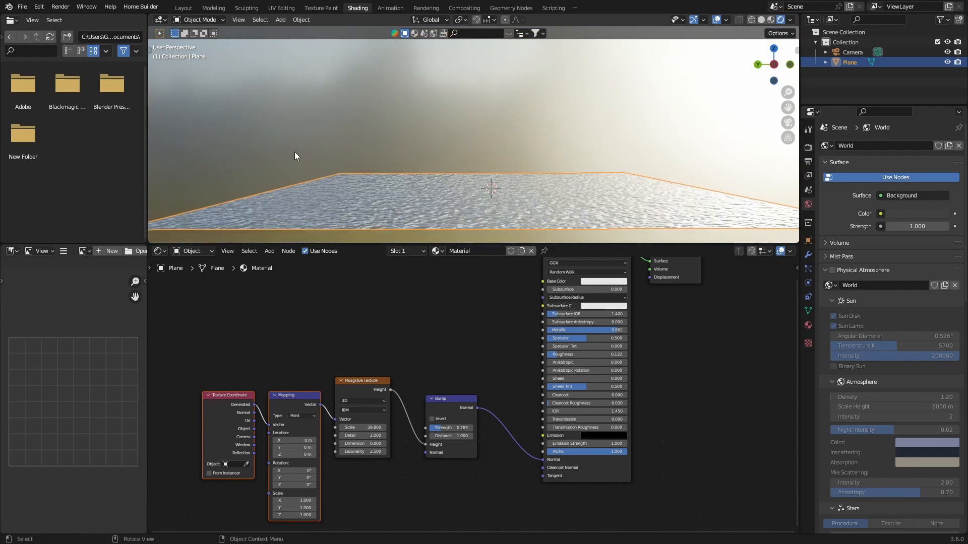
Step: Set the Principled BSDF Base Color to a light blue from the colour wheel
click(600, 281)
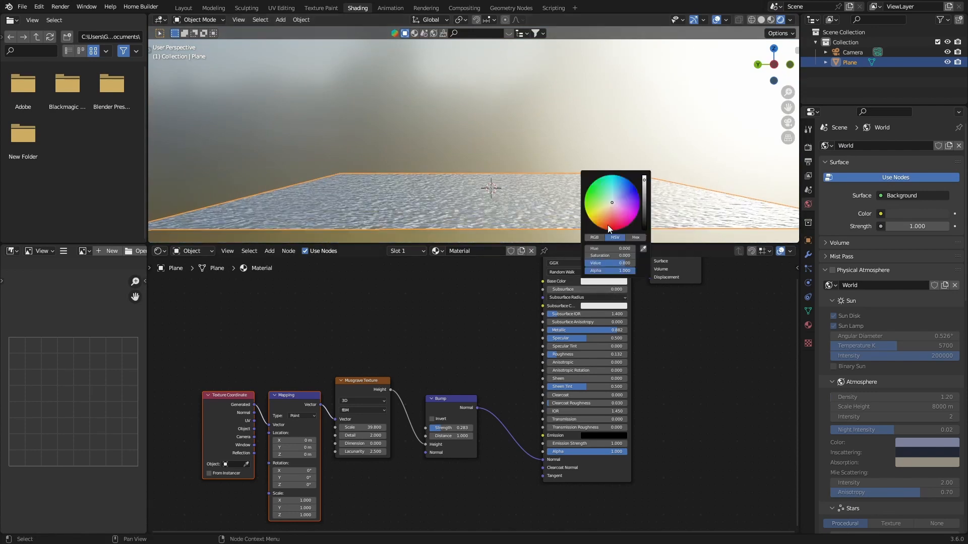
click(616, 198)
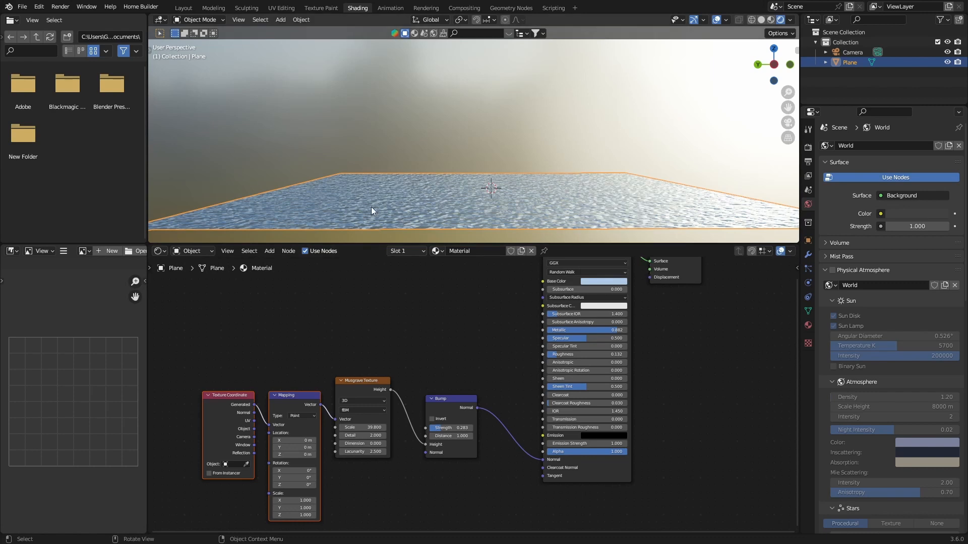
mouse_move(413, 232)
middle_down()
mouse_move(348, 230)
mouse_move(423, 231)
middle_up()
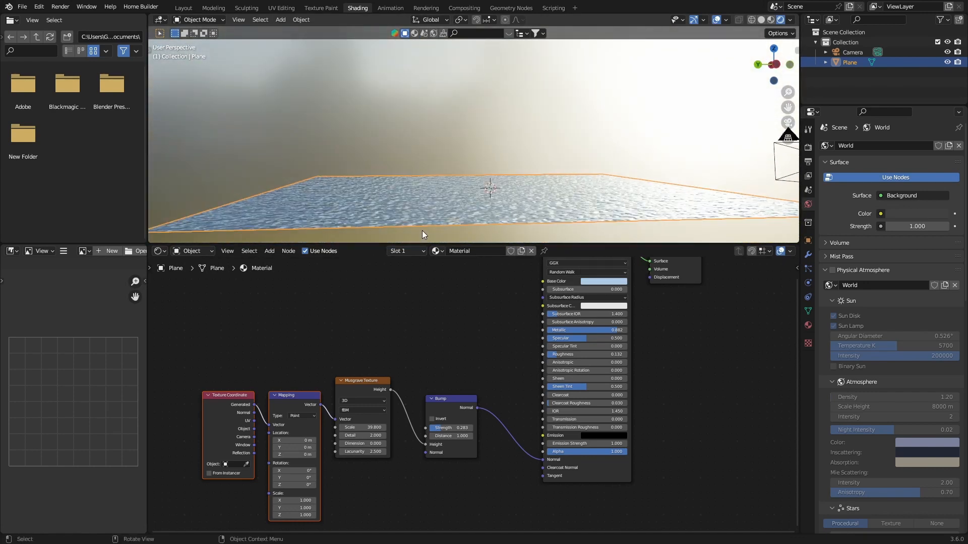
scroll(422, 231, up, 2)
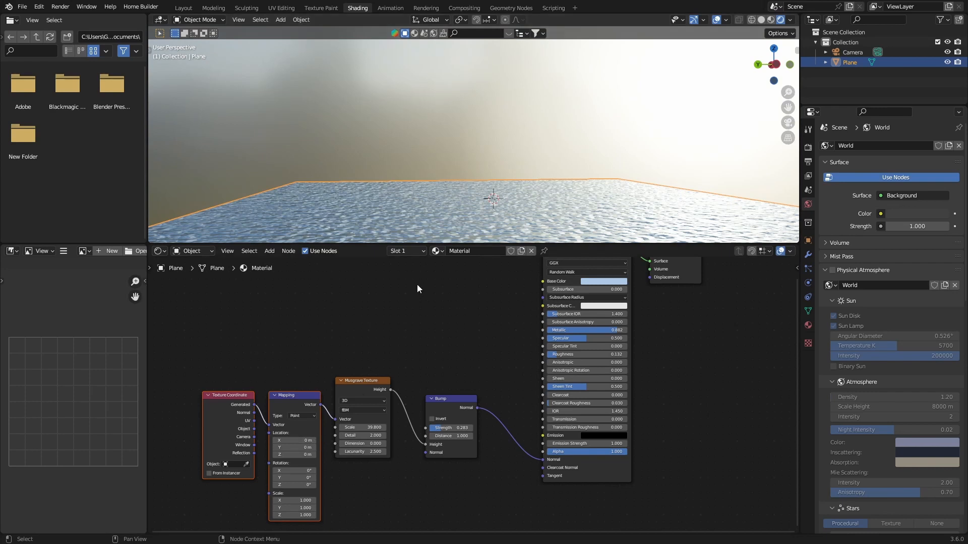
Step: Enlarge the 3D viewport and set Musgrave Dimension to 1.0 and Lacunarity to 3.0
drag(362, 244, 362, 286)
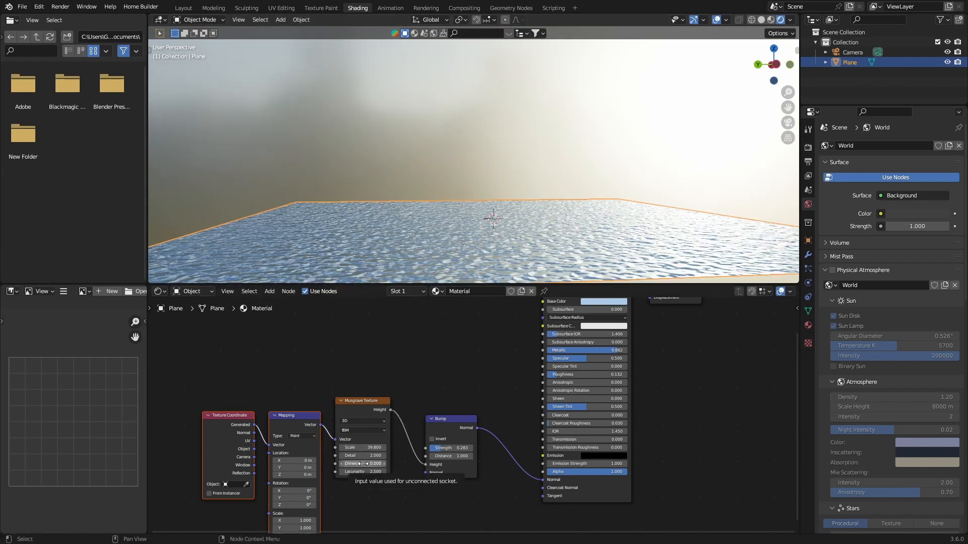
drag(361, 464, 386, 464)
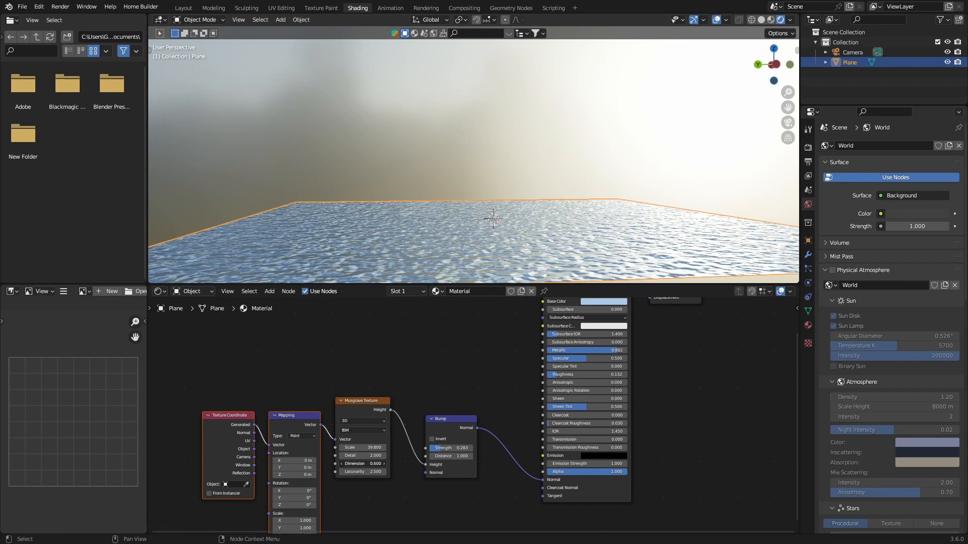
mouse_move(362, 464)
mouse_down()
mouse_move(382, 464)
mouse_move(344, 464)
mouse_move(378, 472)
mouse_up()
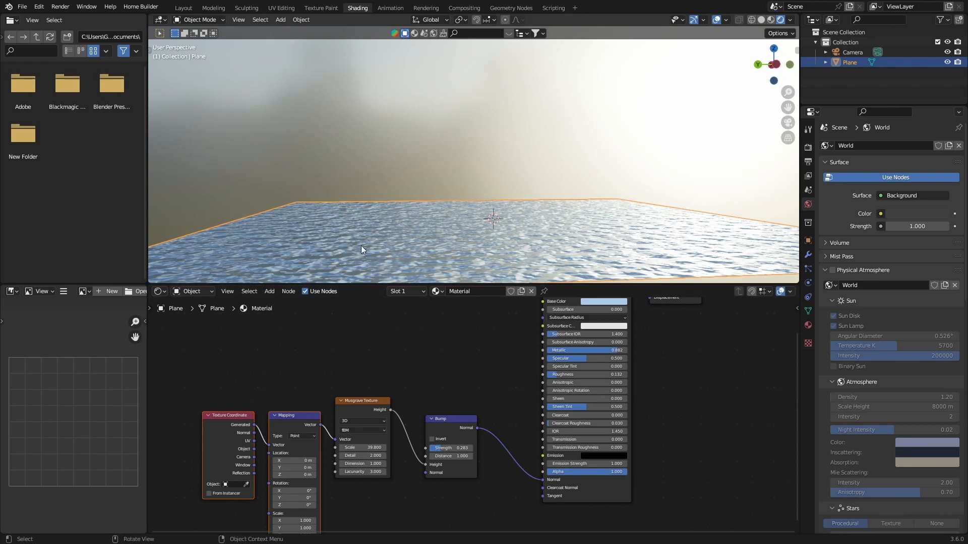
middle_drag(430, 236, 418, 236)
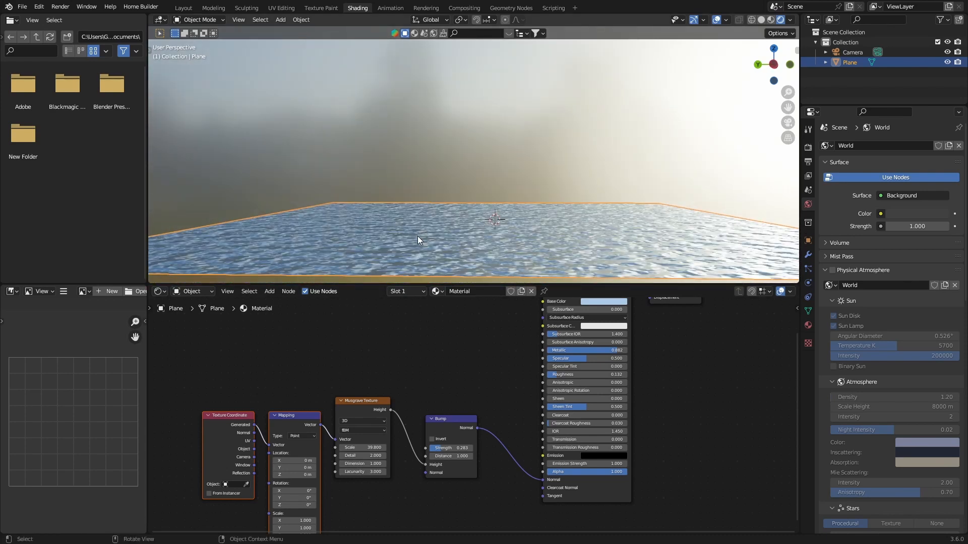